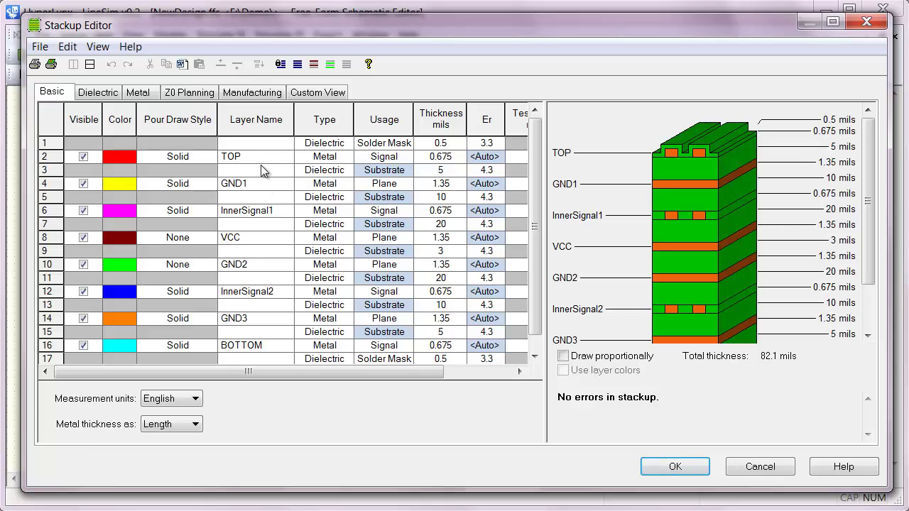
Step: Uncheck 'Calculate Er for metal layers from surrounding dielectrics' so metal layers keep fixed Er values
{"action": "left_click_drag", "start_coordinate": [297, 374], "coordinate": [413, 375]}
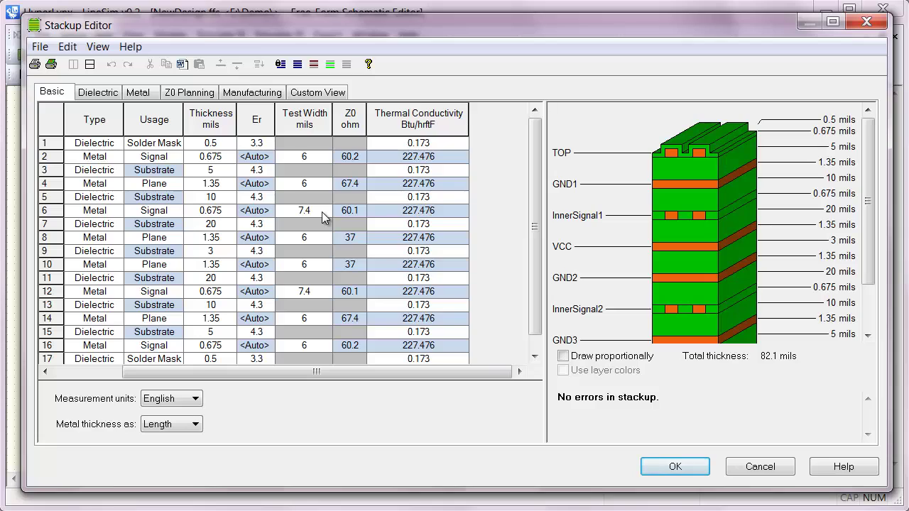
{"action": "left_click", "coordinate": [105, 95]}
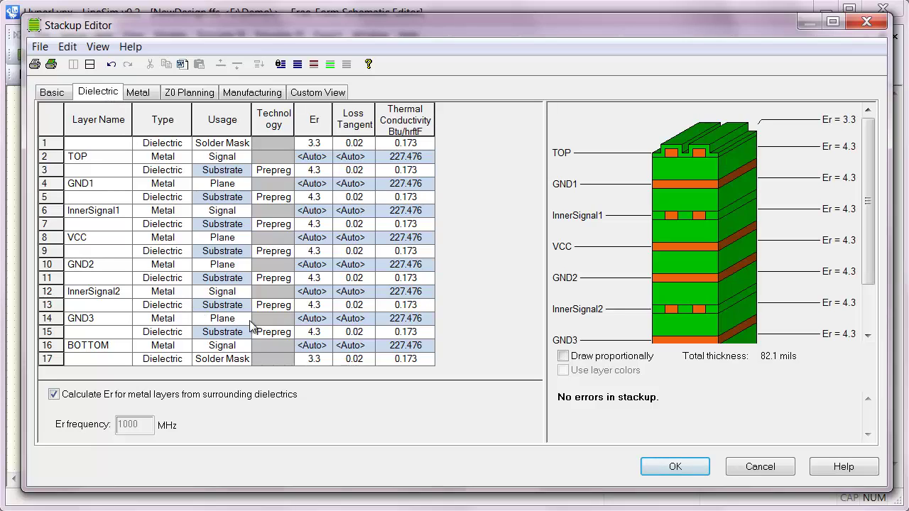
{"action": "left_click", "coordinate": [54, 394]}
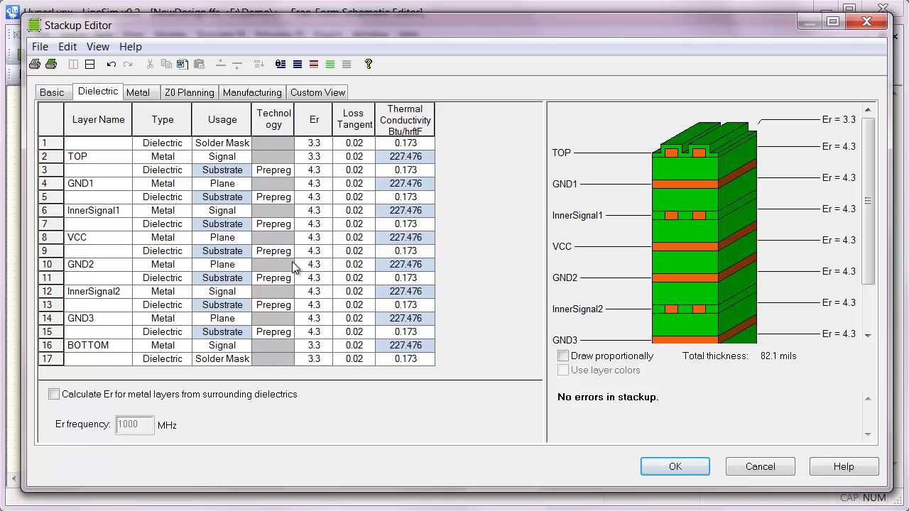
{"action": "left_click", "coordinate": [54, 97]}
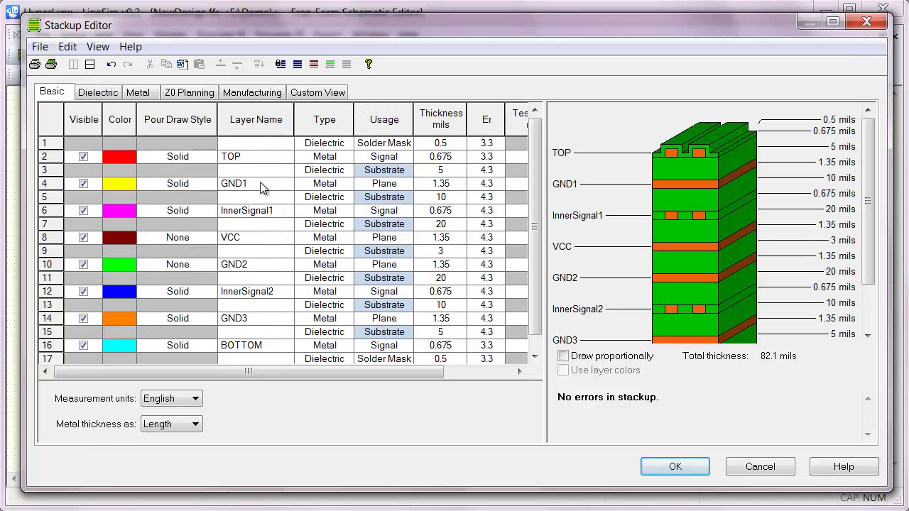
Step: Enter substrate Er values of 3.8, 4.2 and 4.5 in rows 3, 5 and 7
{"action": "left_click_drag", "start_coordinate": [340, 378], "coordinate": [435, 385]}
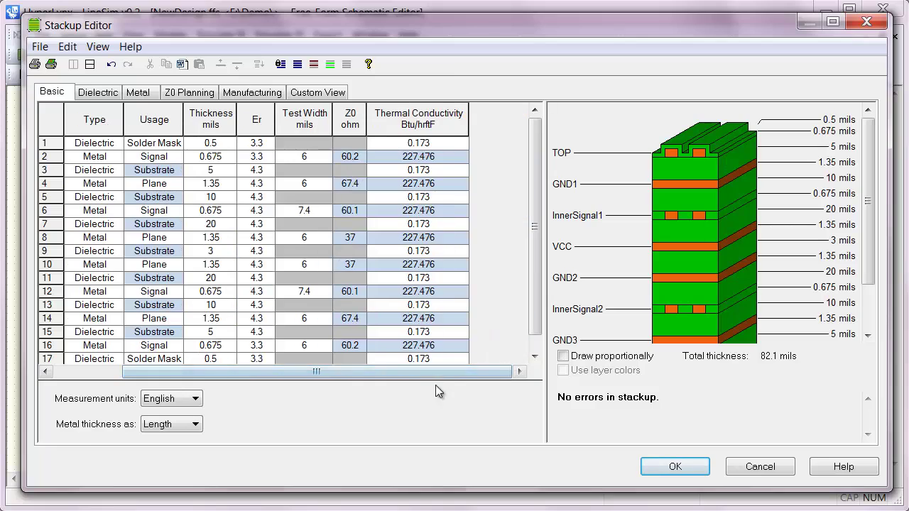
{"action": "left_click", "coordinate": [260, 173]}
{"action": "left_click", "coordinate": [270, 173]}
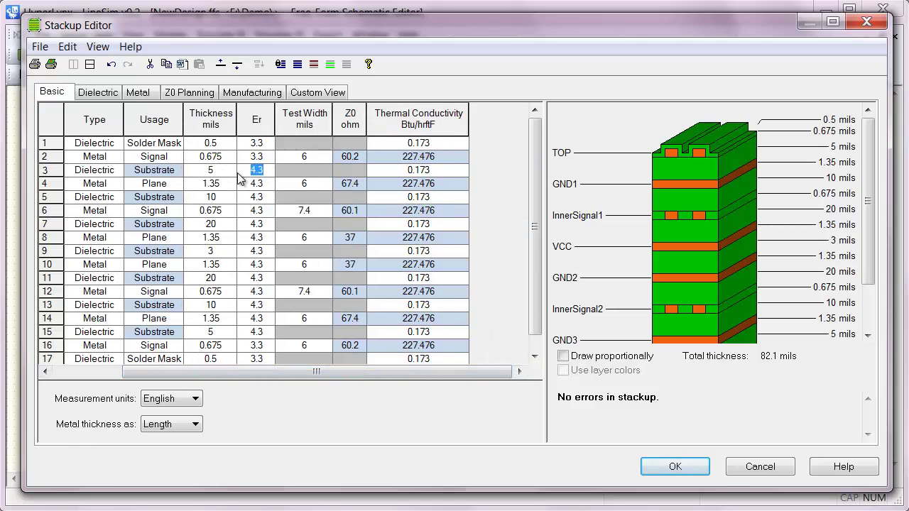
{"action": "type", "text": "3.8"}
{"action": "key", "text": "Tab"}
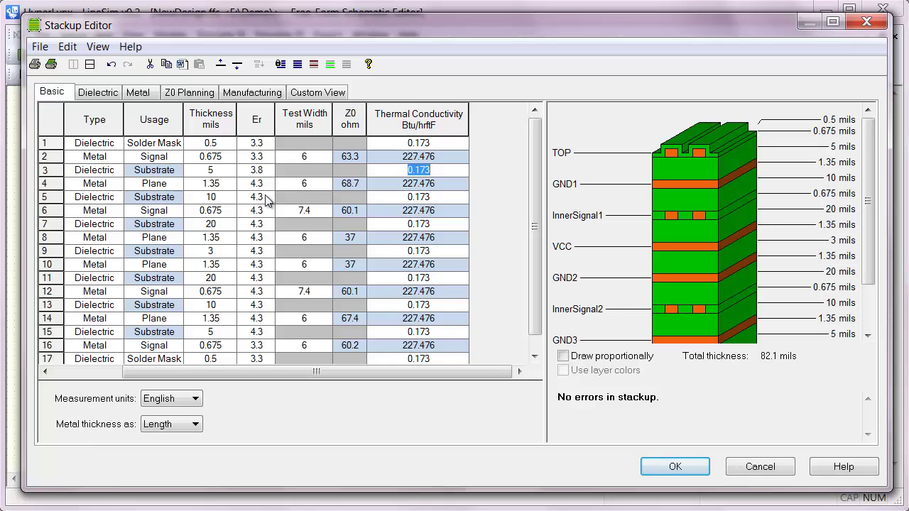
{"action": "left_click", "coordinate": [257, 201]}
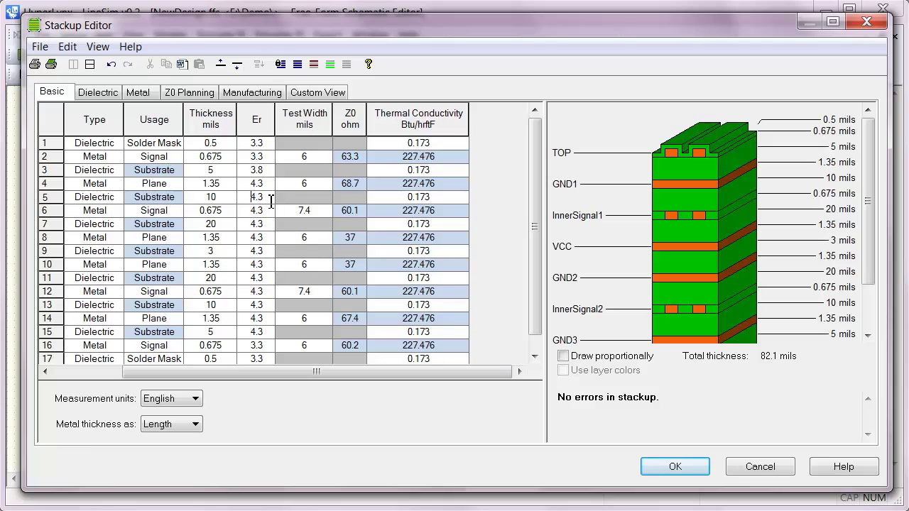
{"action": "type", "text": "4.2"}
{"action": "left_click", "coordinate": [262, 224]}
{"action": "left_click", "coordinate": [264, 223]}
{"action": "key", "text": "BackSpace"}
{"action": "type", "text": "5"}
{"action": "left_click", "coordinate": [271, 252]}
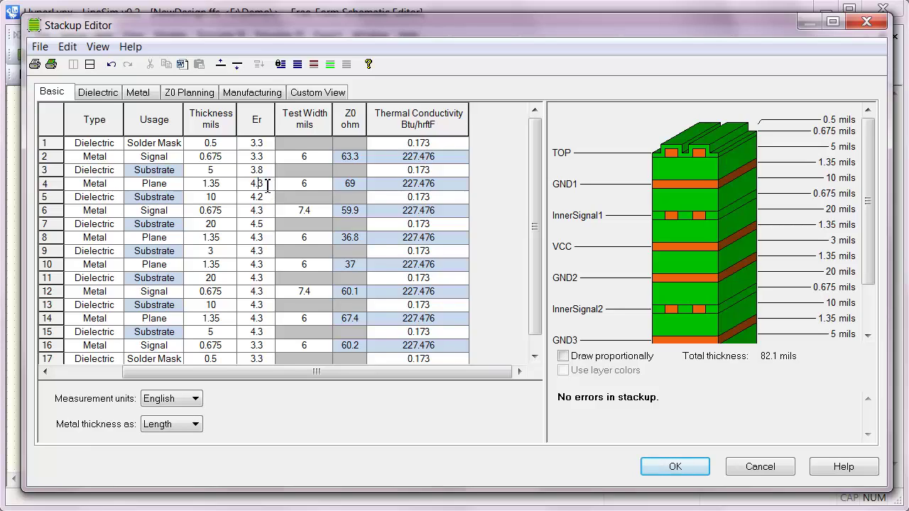
Step: Change GND1 and InnerSignal1 Er from 4.3 to 3.2, keeping InnerSignal1's test width at 7.4 mils
{"action": "left_click_drag", "start_coordinate": [264, 183], "coordinate": [247, 183]}
{"action": "type", "text": "3.2"}
{"action": "left_click_drag", "start_coordinate": [264, 210], "coordinate": [246, 211]}
{"action": "type", "text": "3.2"}
{"action": "key", "text": "Tab"}
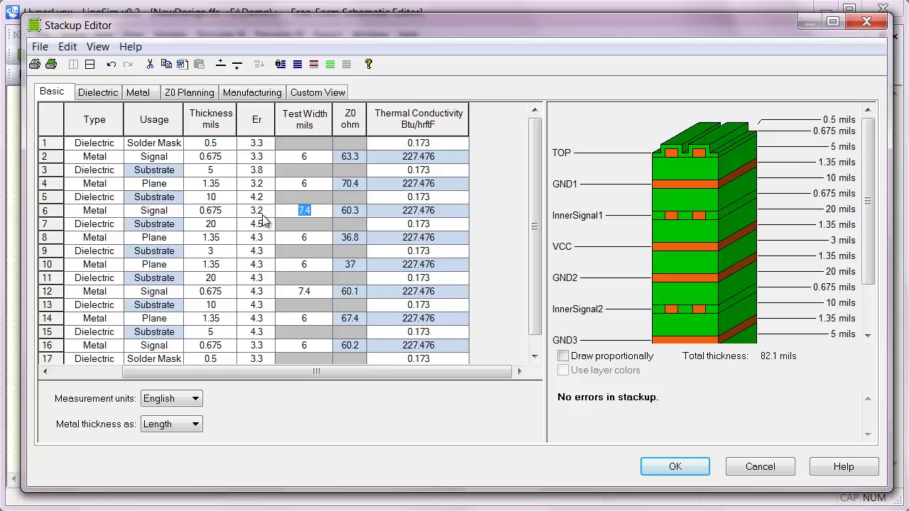
{"action": "left_click", "coordinate": [325, 216]}
{"action": "key", "text": "Return"}
Step: On the Manufacturing tab, set the Technology of dielectric rows 5, 9 and 13 to Core
{"action": "left_click", "coordinate": [257, 93]}
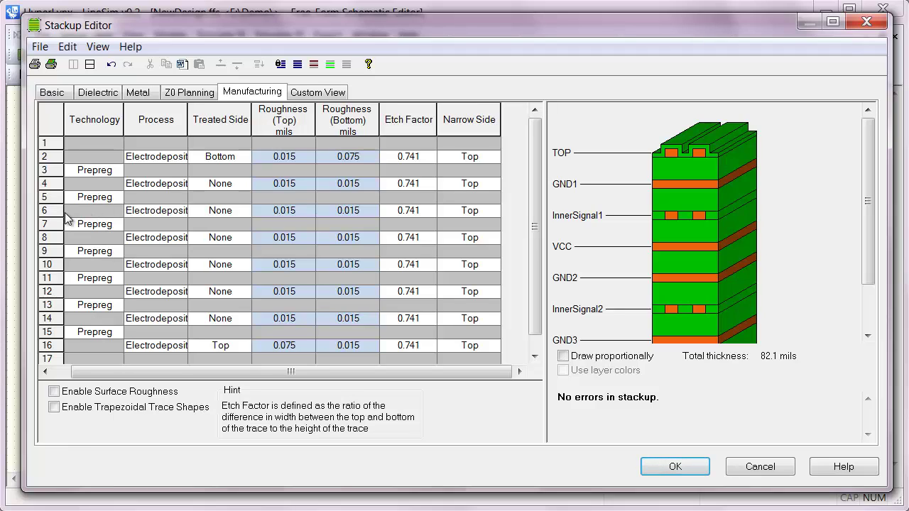
{"action": "left_click", "coordinate": [115, 197]}
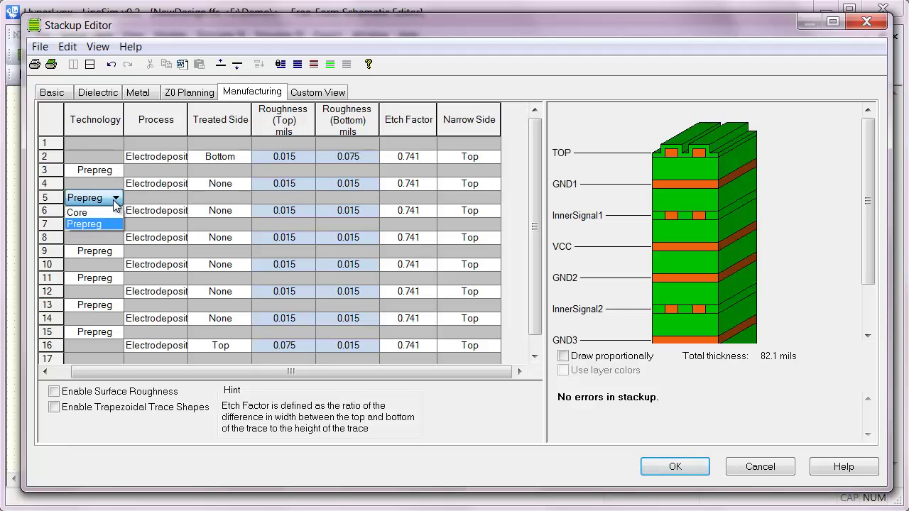
{"action": "left_click", "coordinate": [109, 213]}
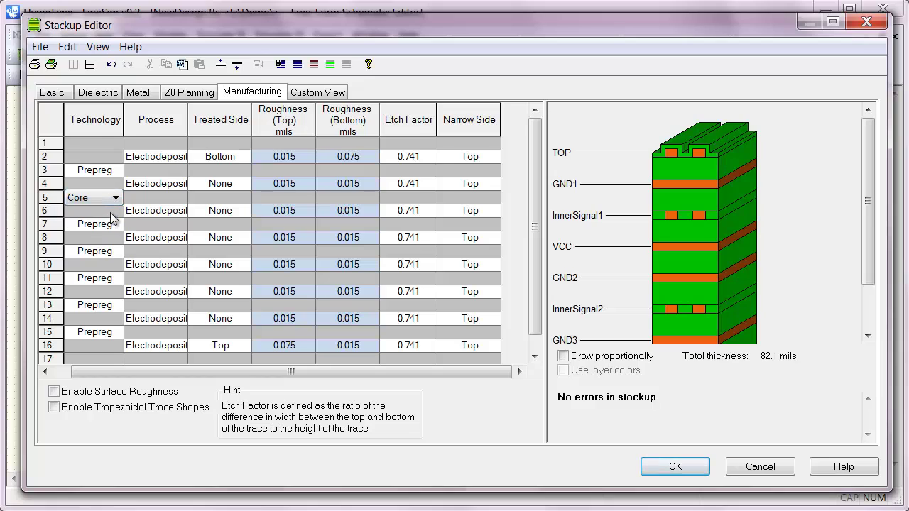
{"action": "left_click", "coordinate": [103, 253]}
{"action": "left_click", "coordinate": [104, 253]}
{"action": "left_click", "coordinate": [104, 260]}
{"action": "left_click", "coordinate": [104, 306]}
{"action": "left_click", "coordinate": [104, 306]}
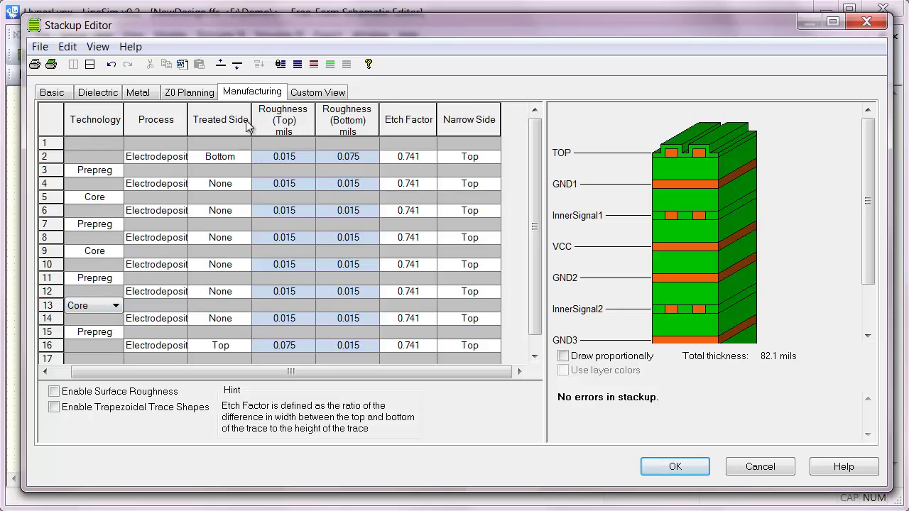
Step: Shrink the Process, Treated Side and Roughness columns until the Layer Name column shows
{"action": "left_click_drag", "start_coordinate": [188, 117], "coordinate": [166, 118]}
{"action": "left_click_drag", "start_coordinate": [230, 120], "coordinate": [203, 124]}
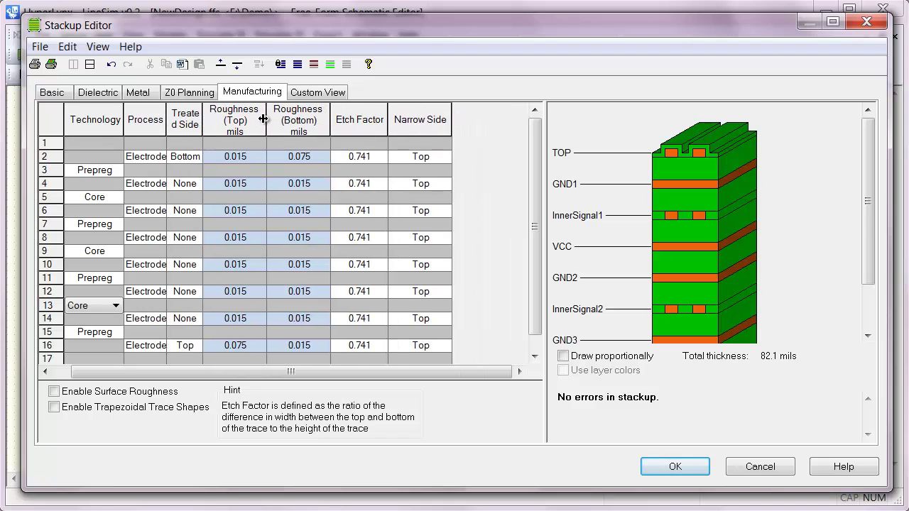
{"action": "left_click_drag", "start_coordinate": [265, 118], "coordinate": [252, 117]}
{"action": "left_click_drag", "start_coordinate": [389, 120], "coordinate": [373, 120]}
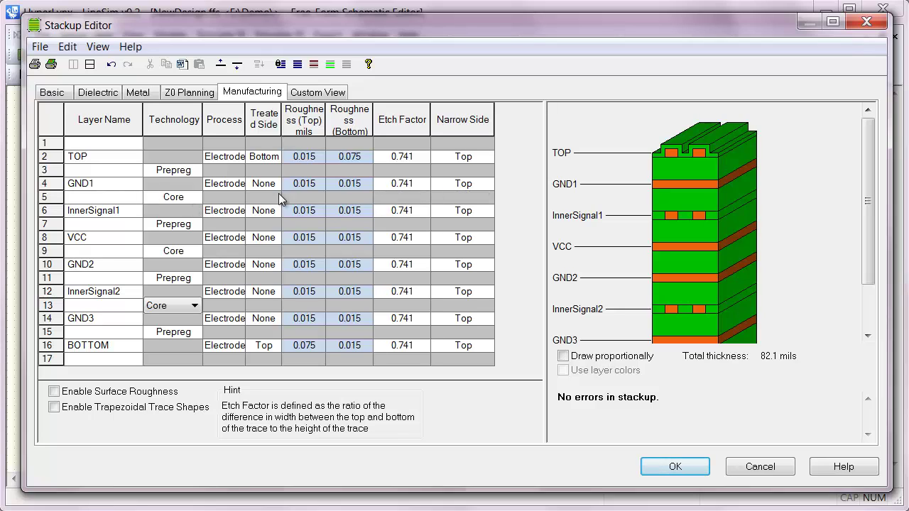
Step: Set the narrow side of InnerSignal1, GND2, GND3 and BOTTOM to Bottom
{"action": "left_click", "coordinate": [482, 210]}
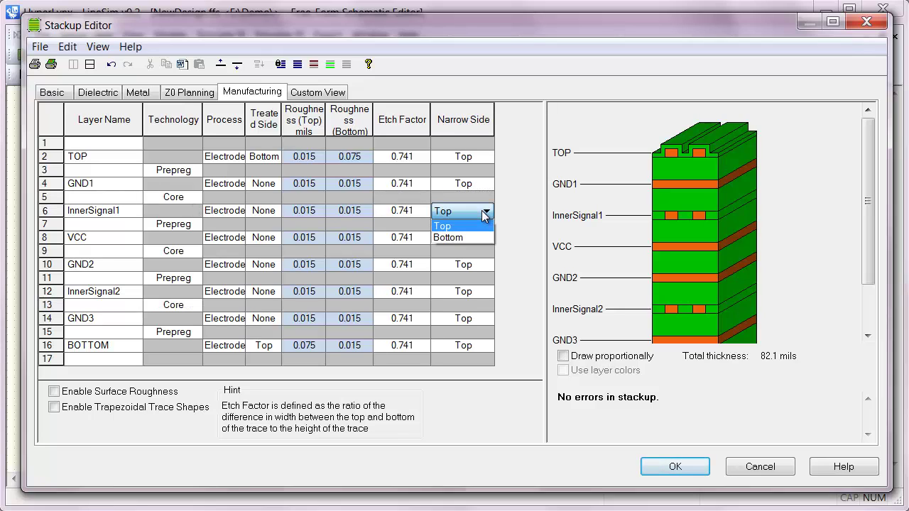
{"action": "left_click", "coordinate": [478, 238]}
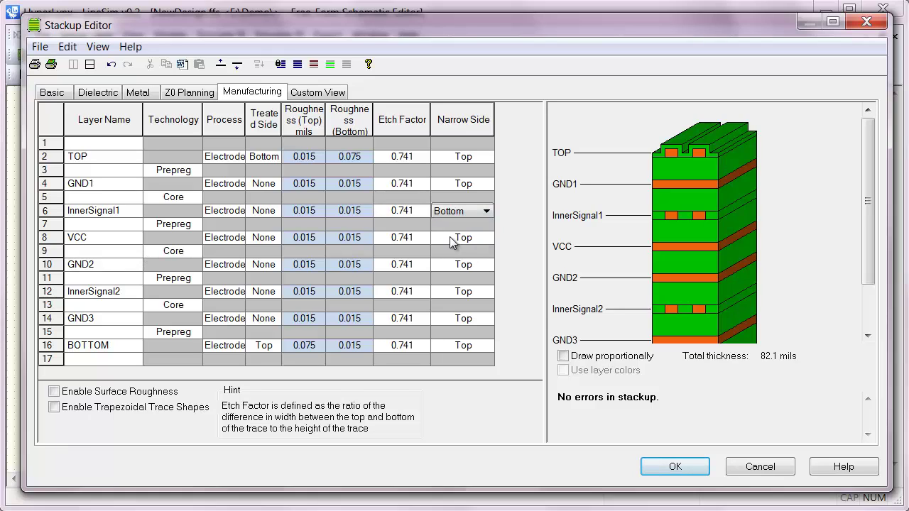
{"action": "left_click", "coordinate": [478, 264]}
{"action": "left_click", "coordinate": [480, 292]}
{"action": "left_click", "coordinate": [484, 318]}
{"action": "left_click", "coordinate": [475, 346]}
{"action": "left_click", "coordinate": [480, 347]}
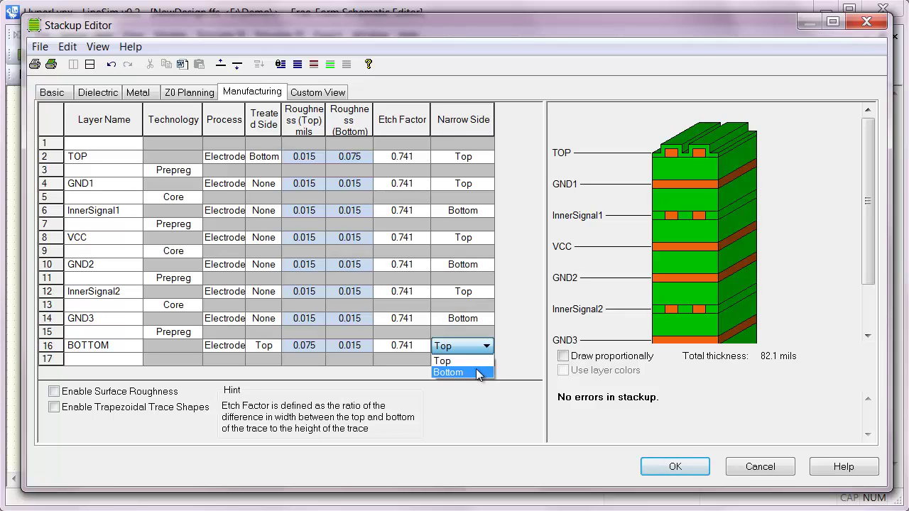
{"action": "left_click", "coordinate": [475, 372]}
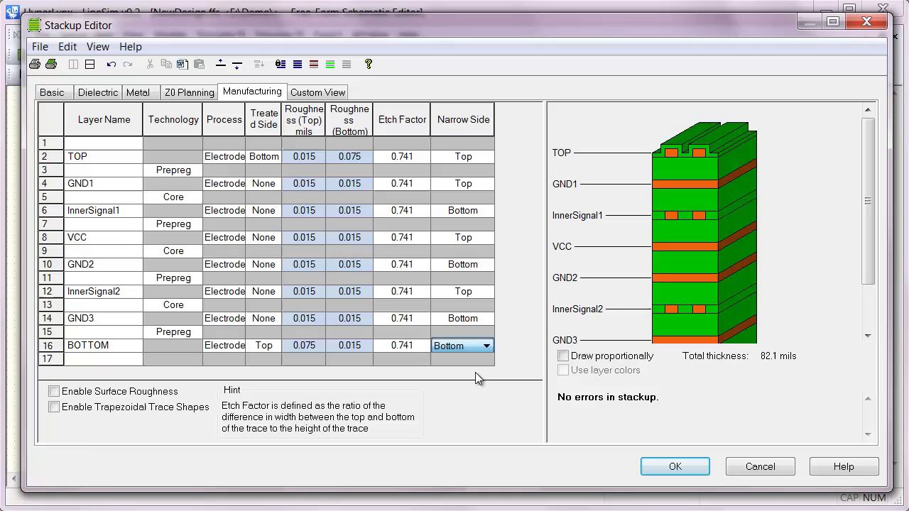
{"action": "left_click", "coordinate": [436, 349]}
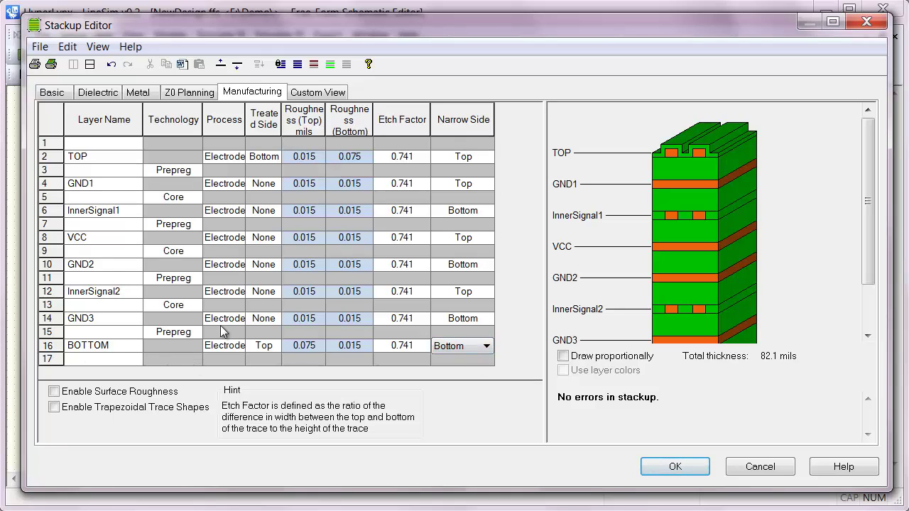
{"action": "left_click", "coordinate": [182, 347]}
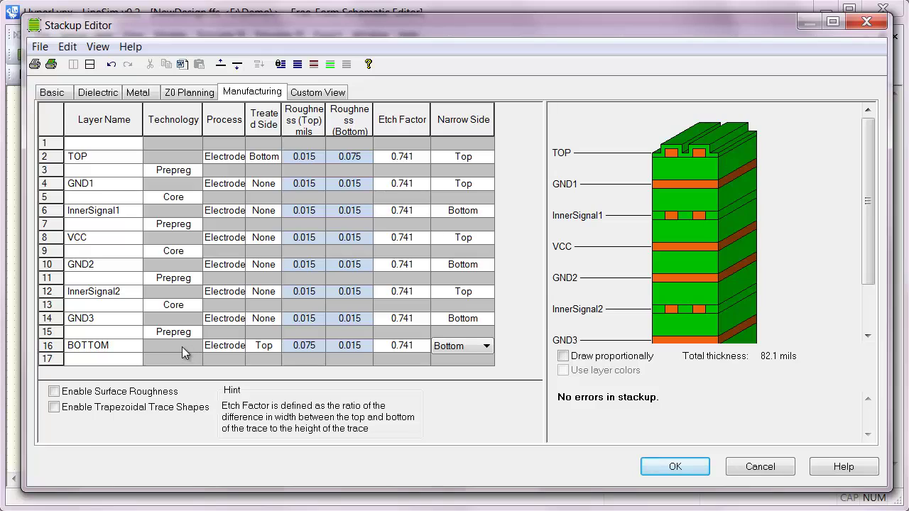
Step: Enable trapezoidal trace shapes for the stackup
{"action": "left_click", "coordinate": [54, 407]}
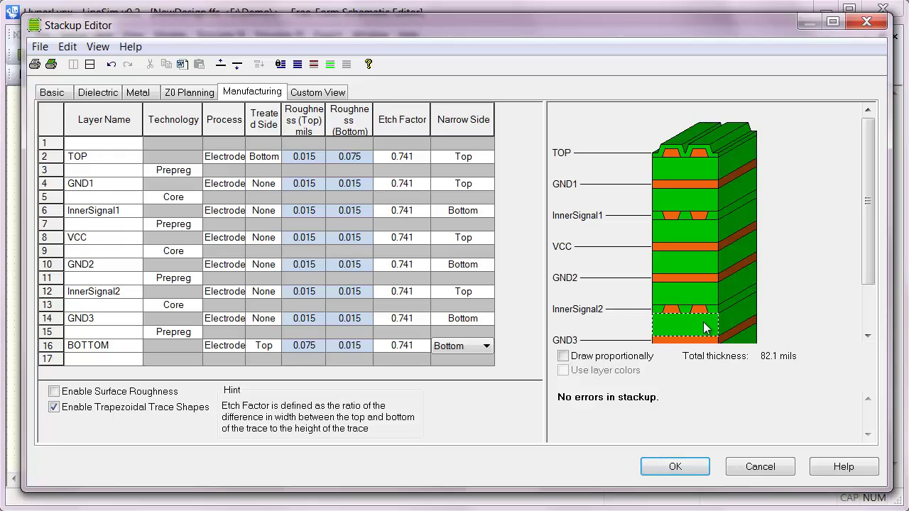
Step: Return to the Basic layer table and scroll right to the Test Width and Z0 columns
{"action": "left_click", "coordinate": [52, 94]}
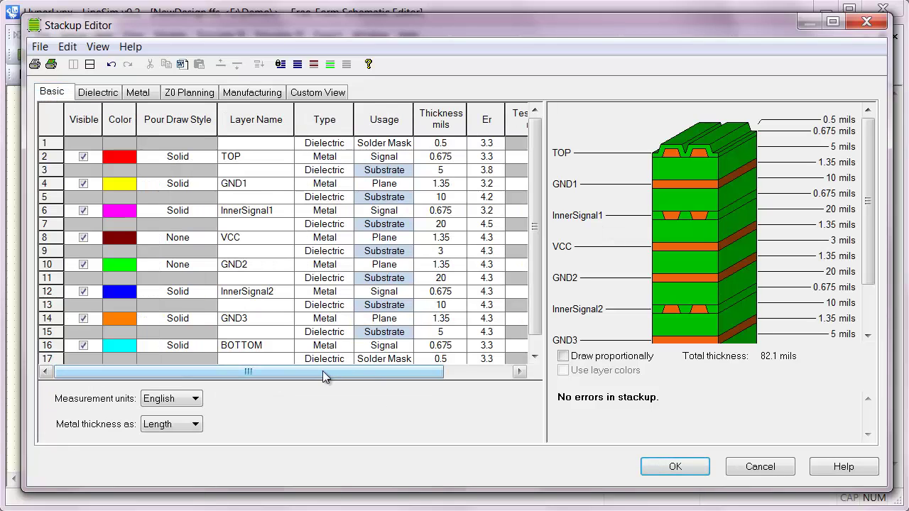
{"action": "left_click_drag", "start_coordinate": [323, 371], "coordinate": [411, 372]}
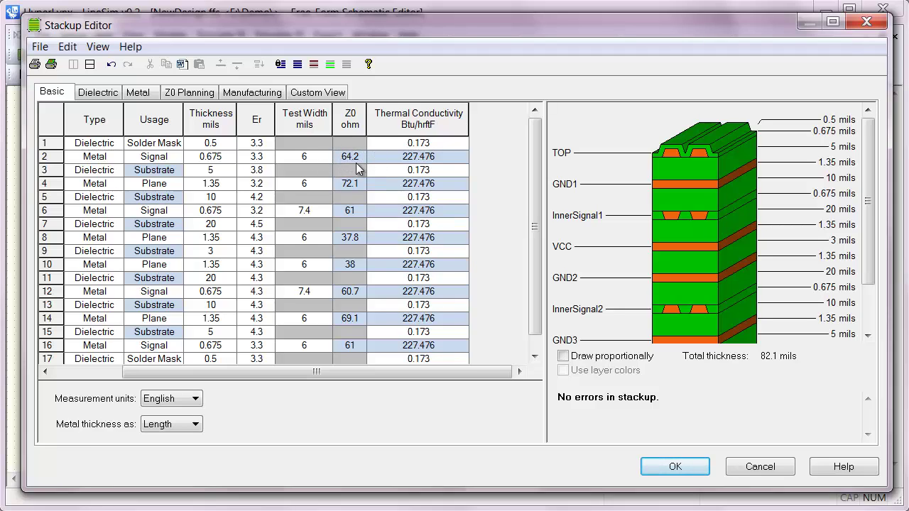
Step: Try TOP test widths of 6.5 and 7 mils, then settle on 6.9 mils for 60 ohms
{"action": "left_click", "coordinate": [317, 159]}
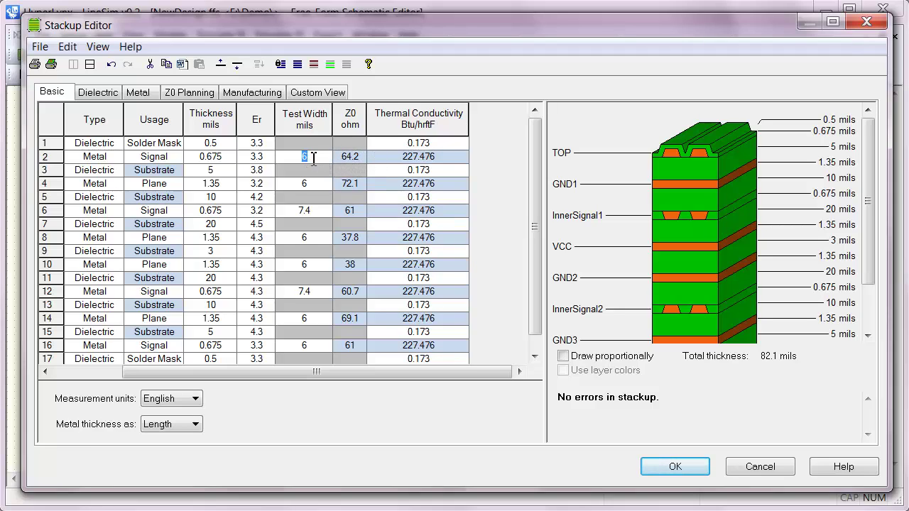
{"action": "left_click", "coordinate": [313, 159]}
{"action": "type", "text": ".5"}
{"action": "key", "text": "Return"}
{"action": "left_click_drag", "start_coordinate": [318, 158], "coordinate": [283, 159]}
{"action": "type", "text": "7"}
{"action": "key", "text": "Return"}
{"action": "type", "text": "6.9"}
{"action": "key", "text": "Return"}
{"action": "left_click", "coordinate": [322, 159]}
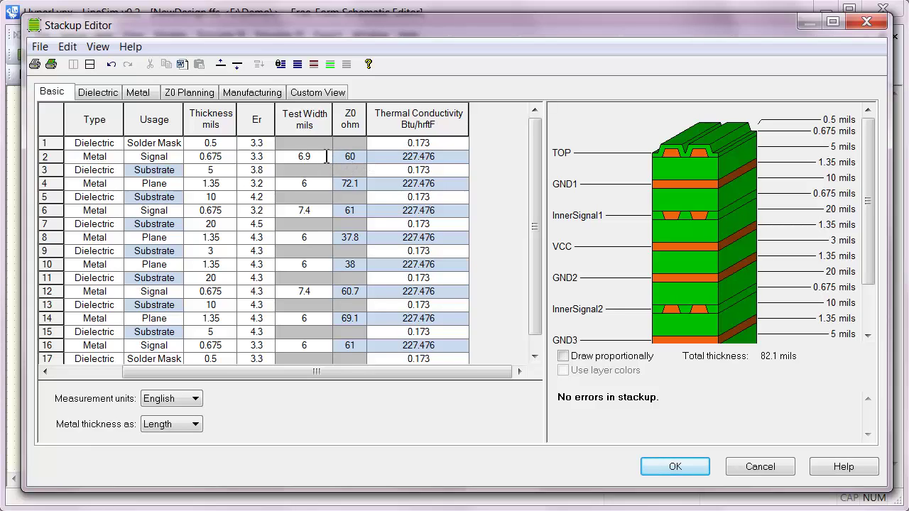